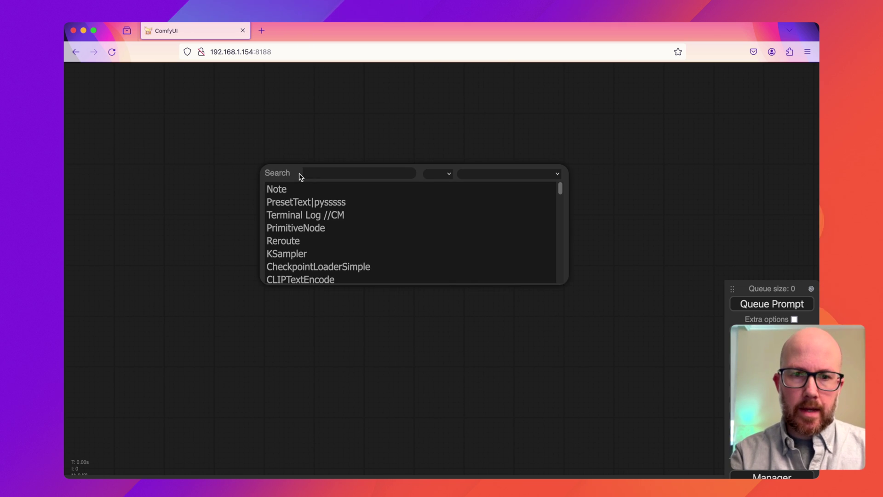
text(che)
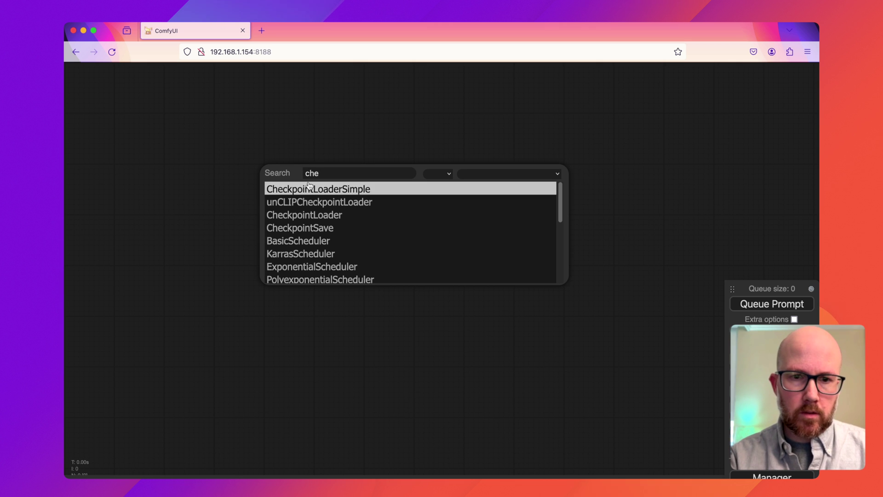
Step: Add a Load Checkpoint node (dreamshaper_8) and a Load Image portrait node, arranged on the left
click(307, 188)
drag(307, 189, 105, 200)
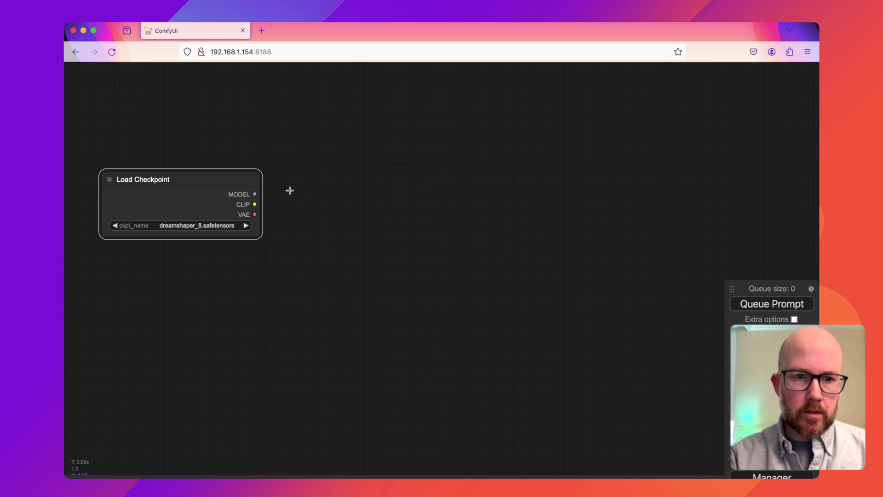
double_click(335, 160)
text(load)
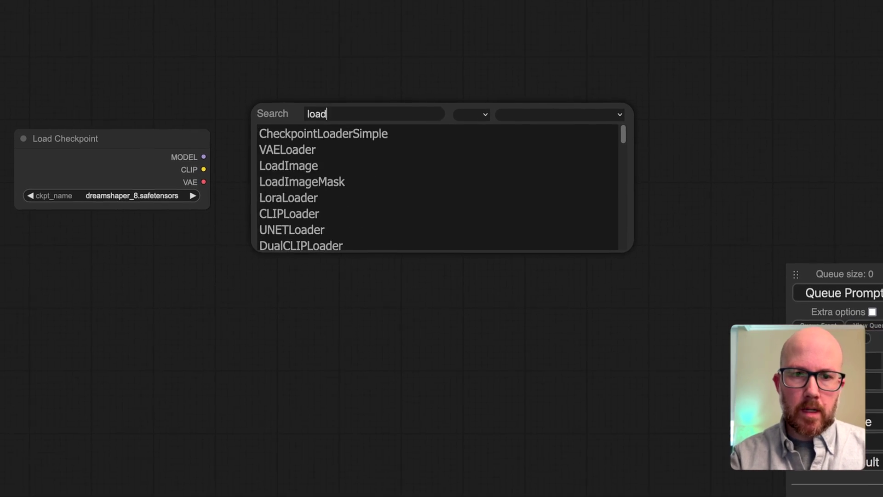
click(299, 168)
drag(176, 143, 196, 224)
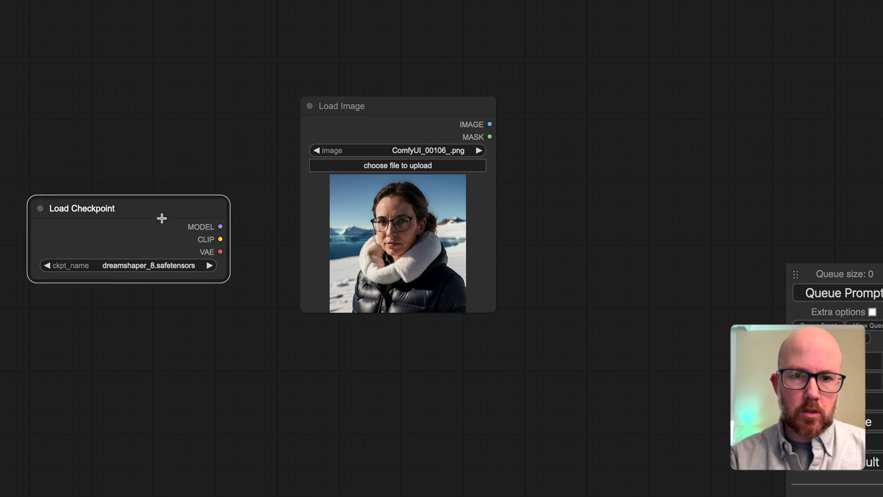
drag(410, 118, 296, 43)
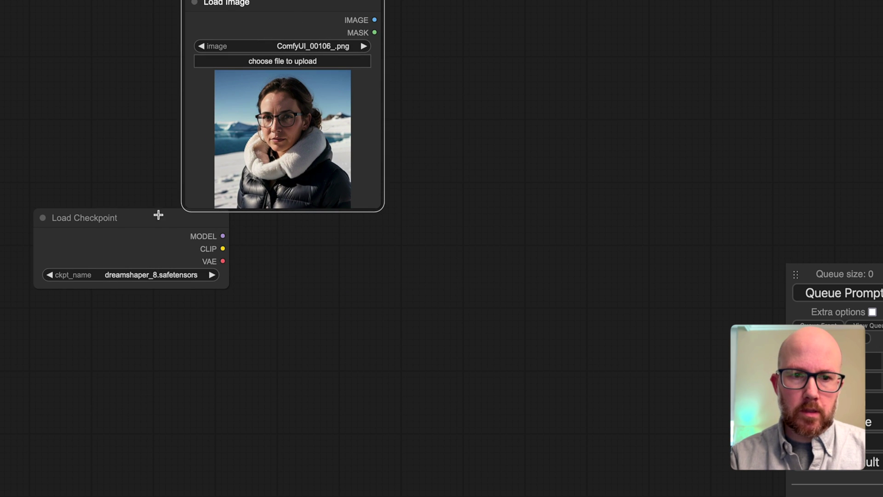
drag(155, 216, 141, 274)
drag(291, 17, 306, 34)
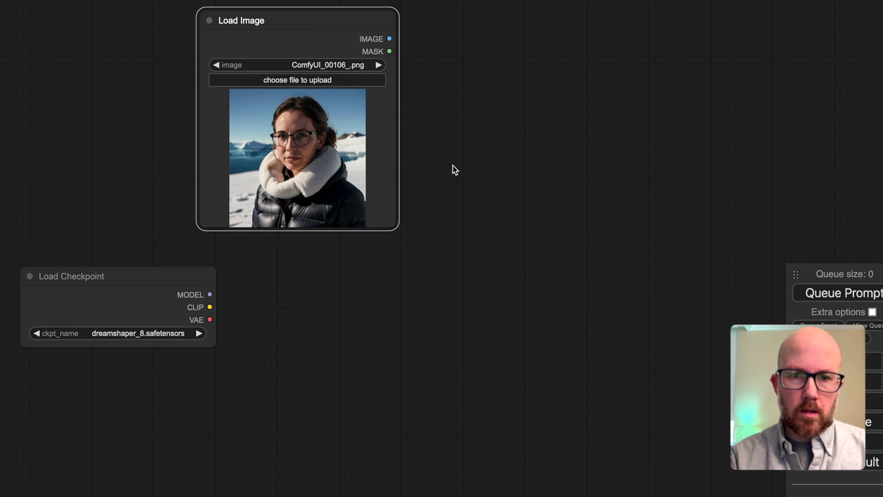
Step: Add a KSampler node and position it up and right of the loaders
double_click(441, 250)
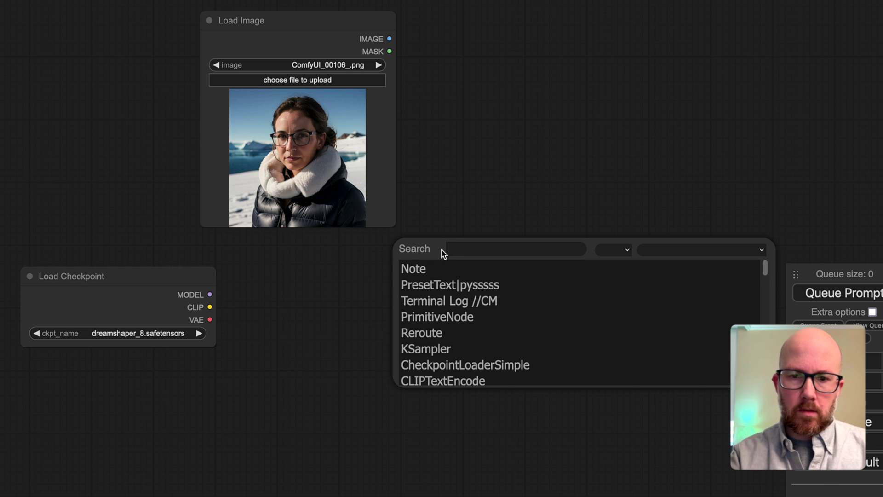
text(k)
click(441, 268)
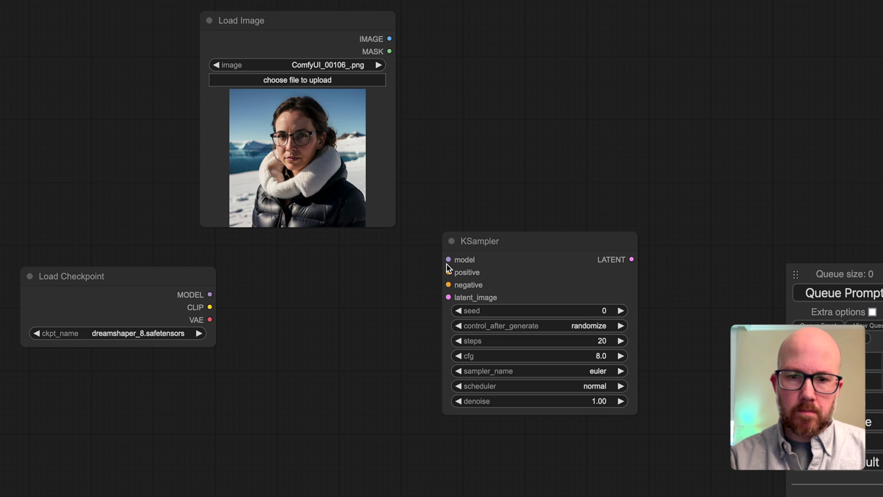
drag(527, 238, 604, 177)
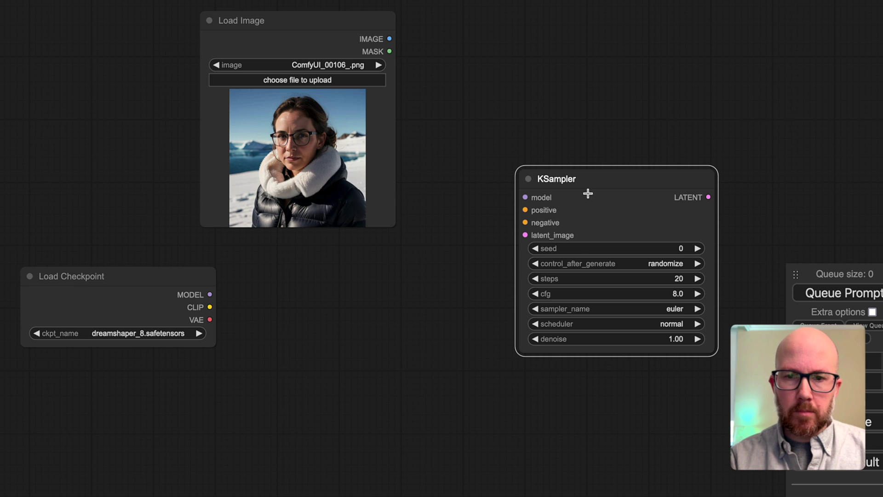
drag(585, 192, 629, 186)
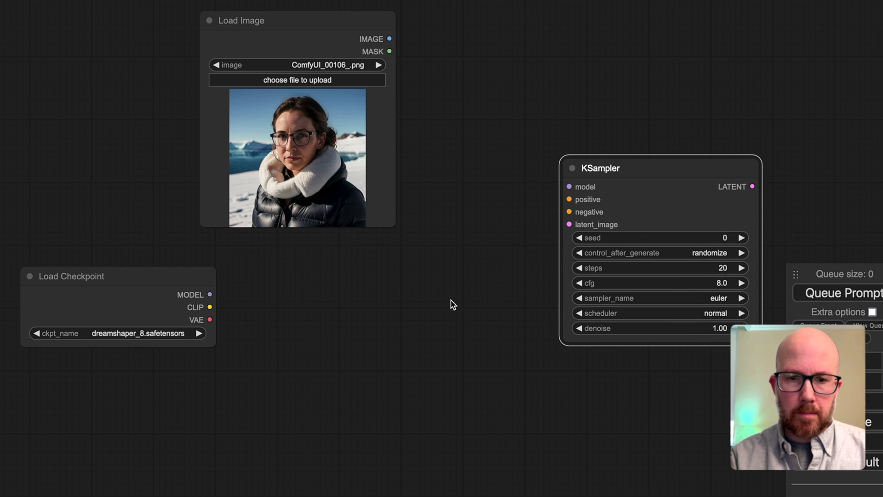
Step: Add two CLIP Text Encode nodes wired to KSampler's positive and negative inputs
double_click(387, 302)
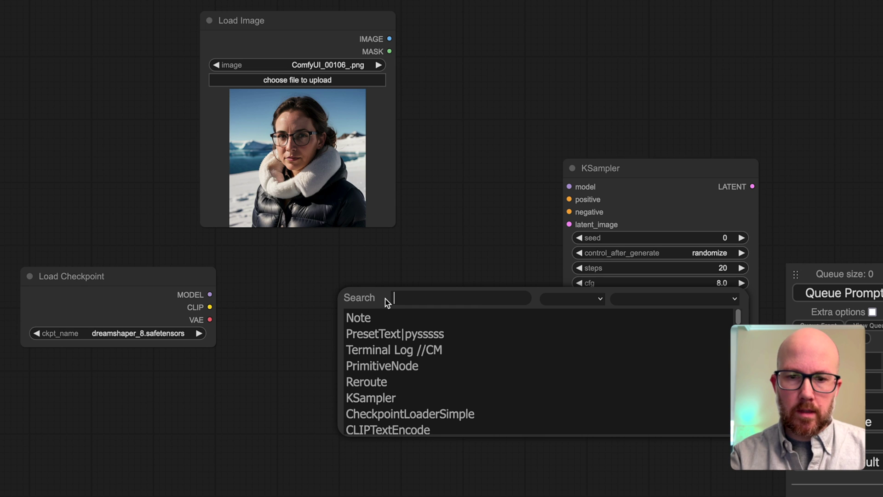
text(clip)
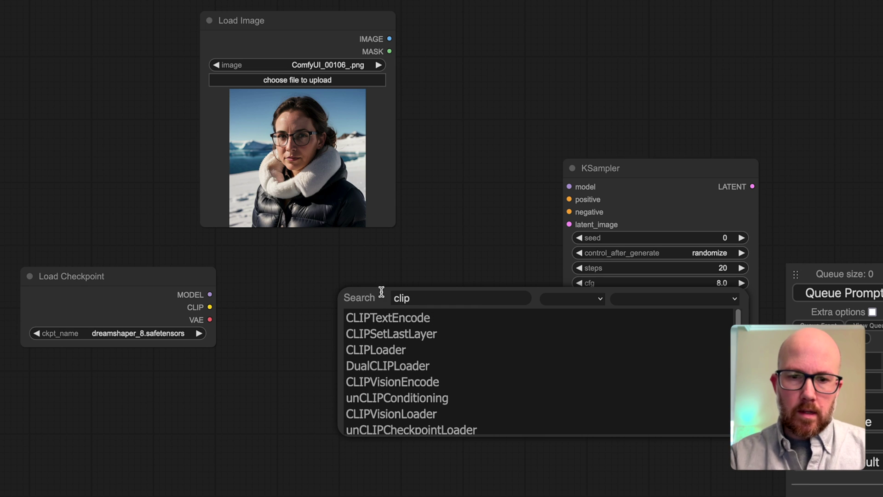
key(Return)
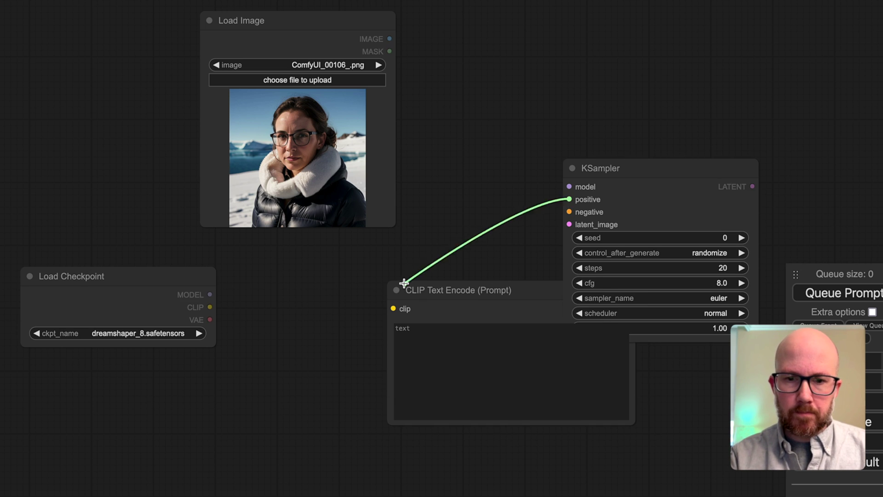
mouse_move(567, 200)
mouse_down()
mouse_move(475, 300)
mouse_move(348, 299)
mouse_up()
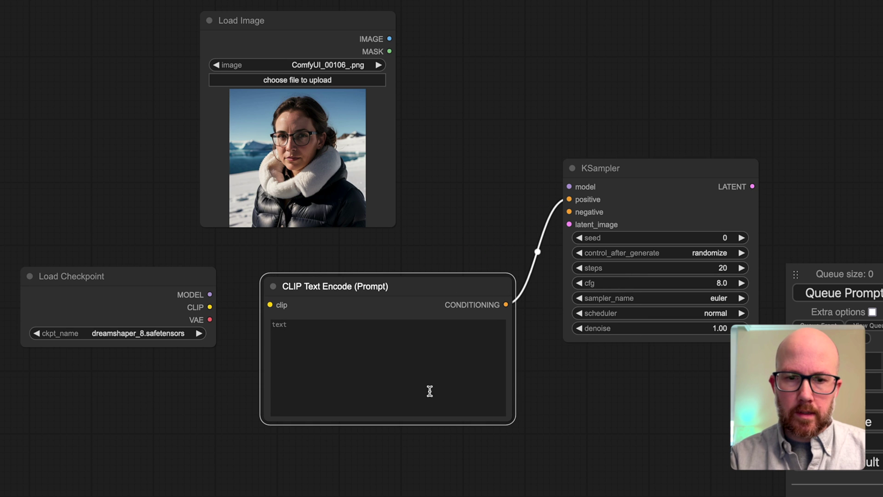
scroll(423, 414, down, 5)
double_click(379, 385)
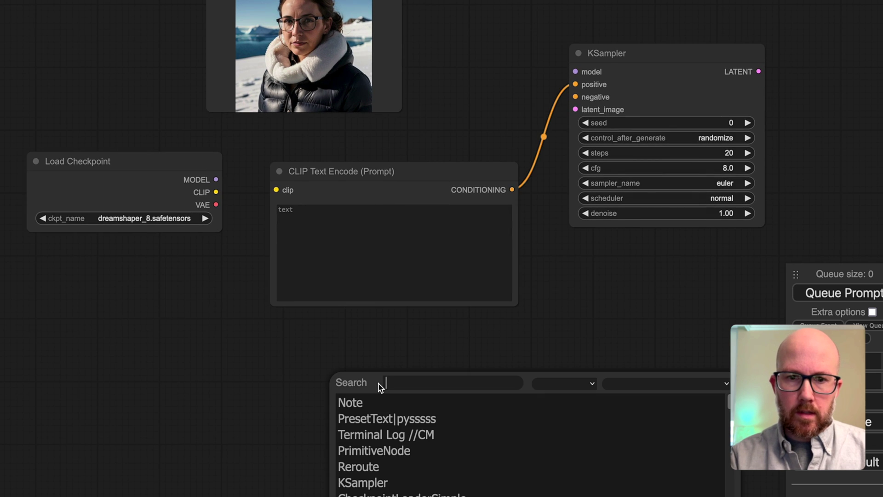
text(cl)
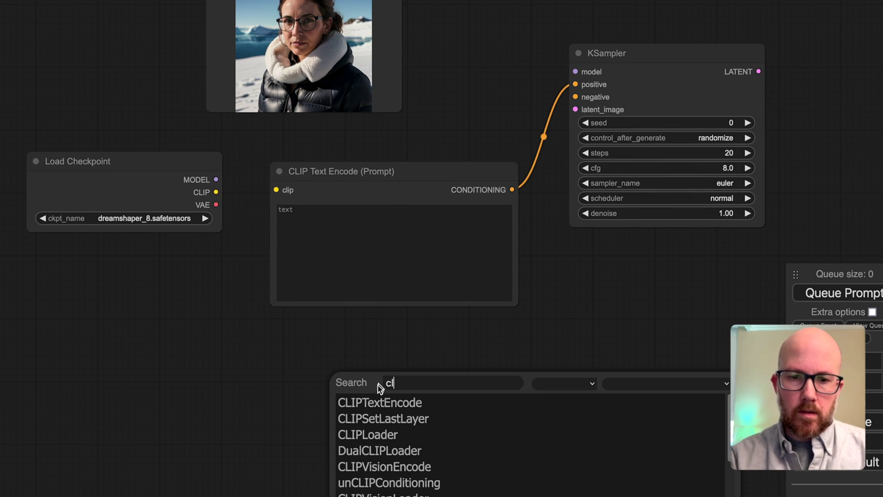
click(384, 402)
mouse_move(457, 370)
mouse_down()
mouse_move(353, 310)
mouse_move(355, 339)
mouse_up()
drag(577, 97, 520, 357)
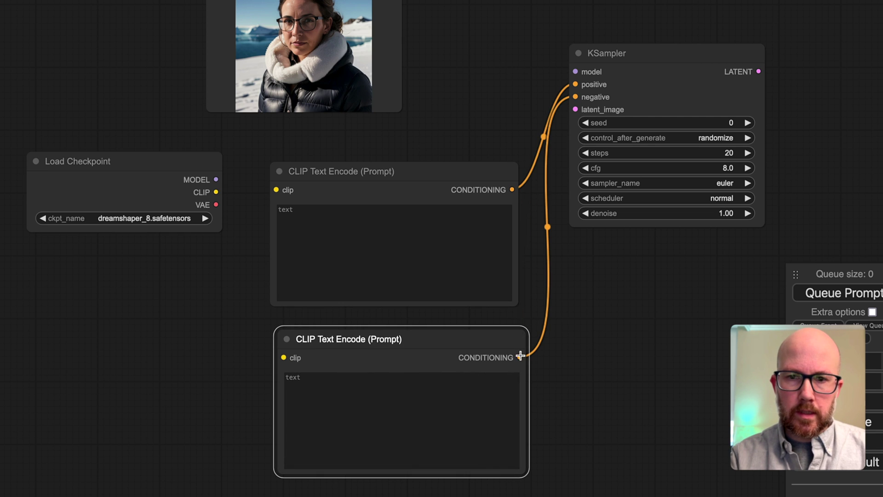
Step: Connect the checkpoint's CLIP output to both prompt encoders
drag(216, 192, 276, 189)
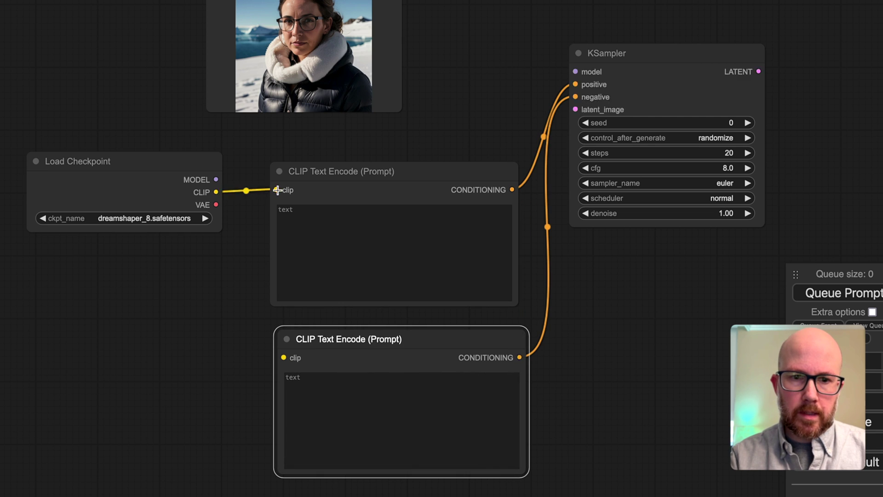
drag(284, 358, 216, 193)
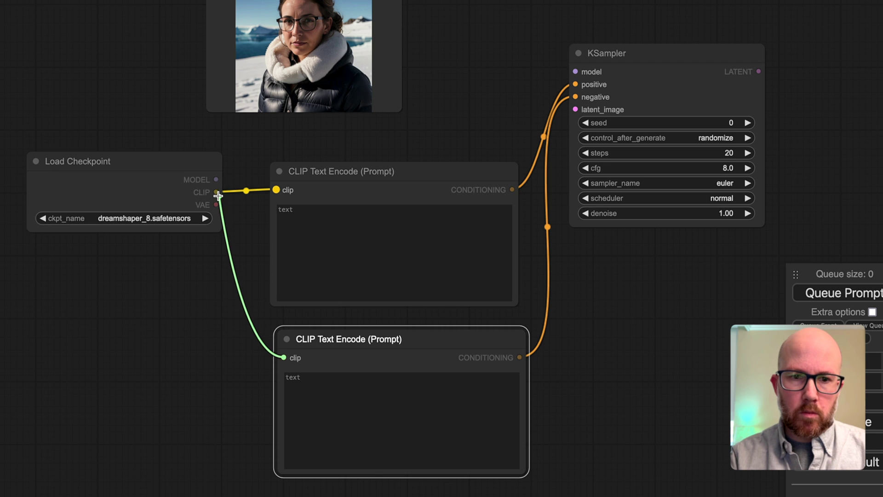
mouse_move(468, 141)
mouse_down()
mouse_move(474, 180)
mouse_move(457, 215)
mouse_up()
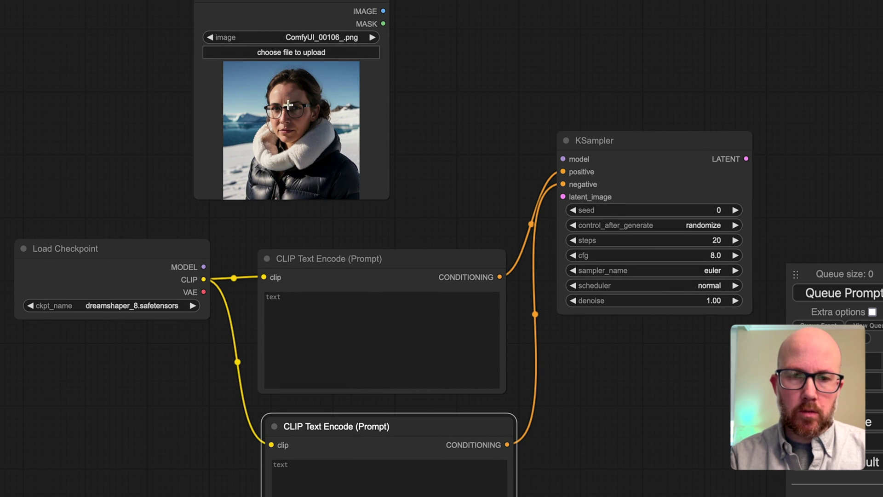
scroll(319, 148, down, 2)
Step: Connect Load Checkpoint's MODEL output to the KSampler model input
click(214, 33)
drag(214, 32, 197, 32)
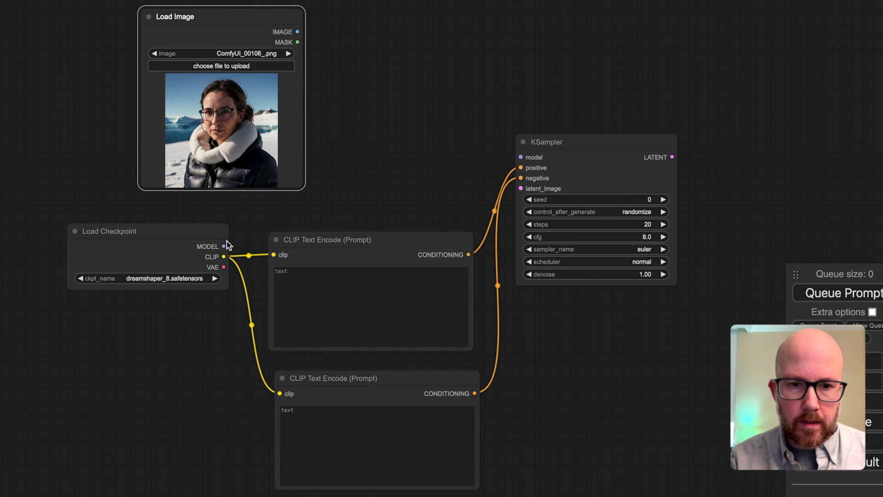
drag(223, 245, 521, 157)
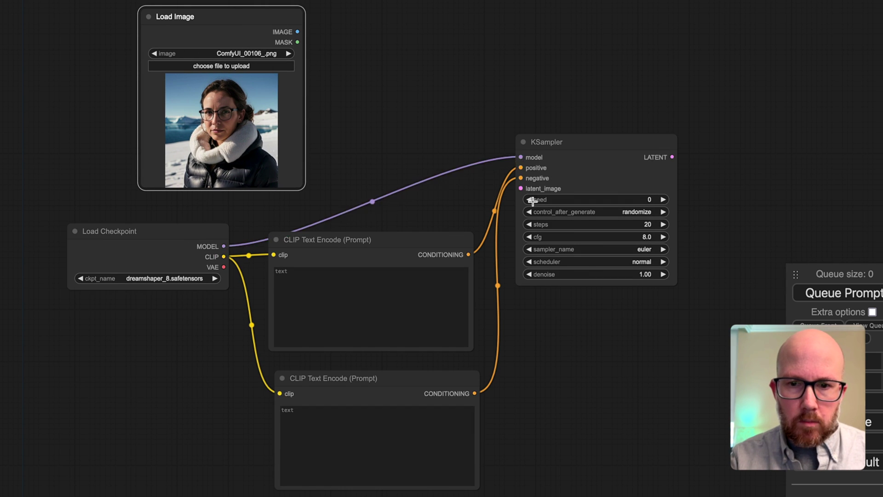
Step: Add a VAE Encode node fed by the loaded portrait and the checkpoint's VAE
double_click(387, 123)
text(vae)
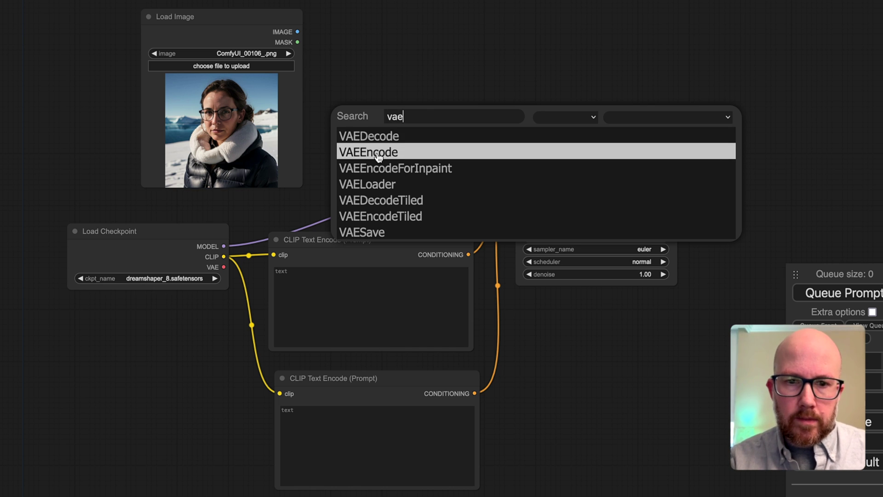
click(358, 153)
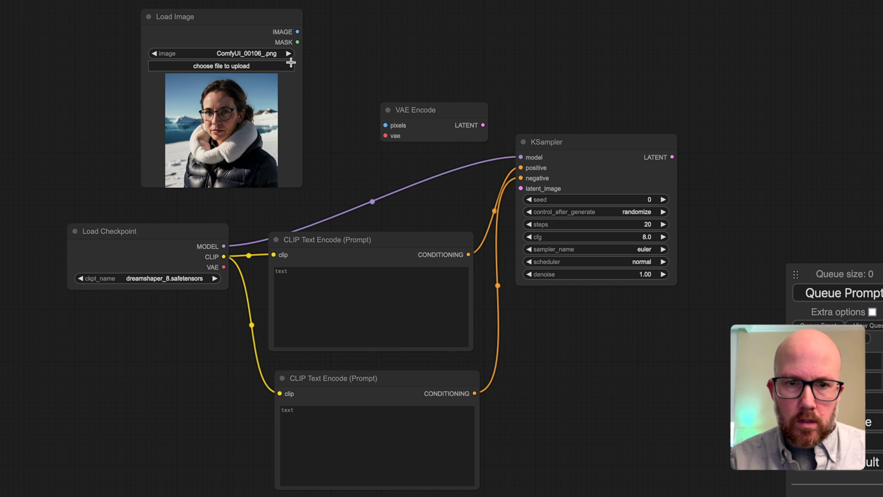
mouse_move(298, 33)
mouse_down()
mouse_move(384, 125)
mouse_move(368, 89)
mouse_up()
drag(225, 266, 359, 118)
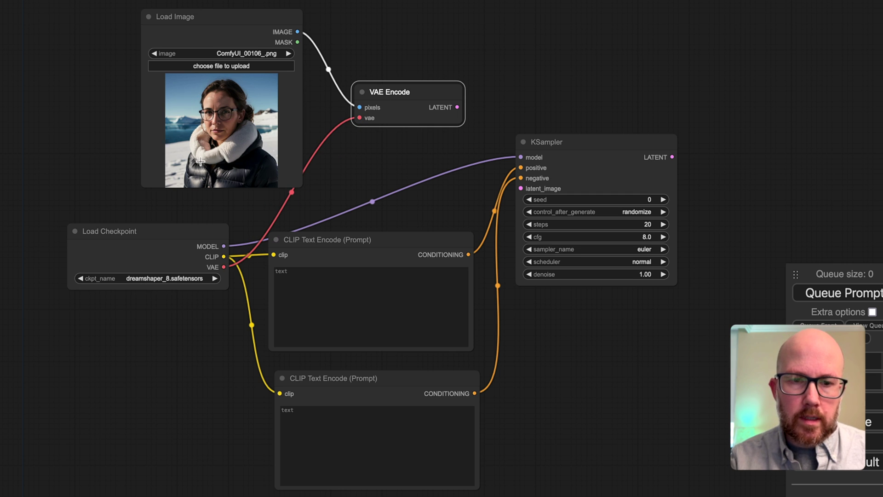
Step: Tidy node positions and feed VAE Encode's latent into KSampler's latent_image
drag(217, 36, 170, 34)
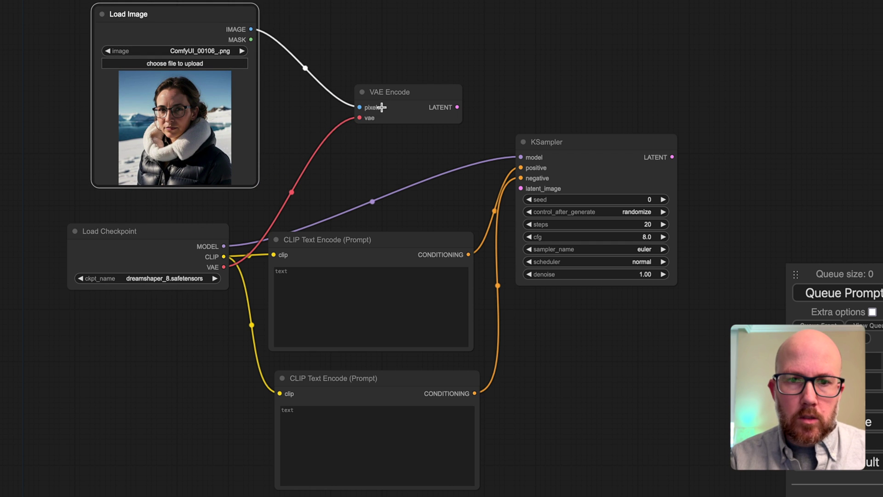
drag(384, 104, 353, 110)
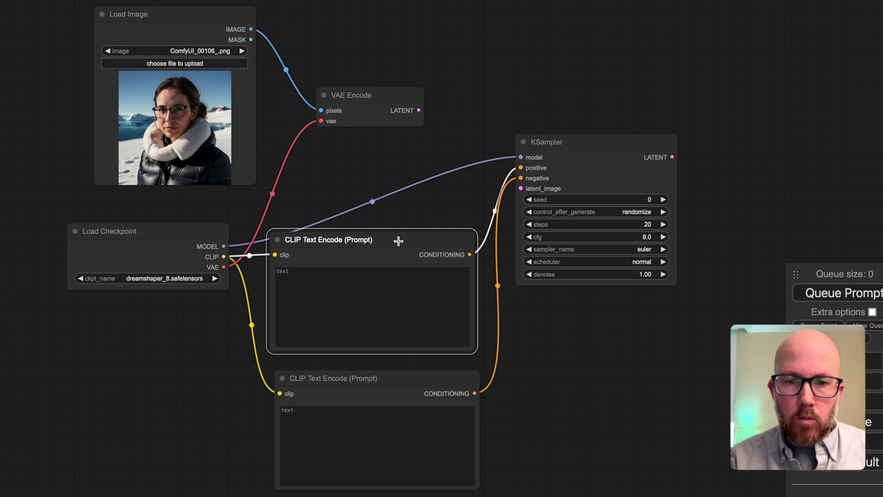
drag(400, 242, 409, 241)
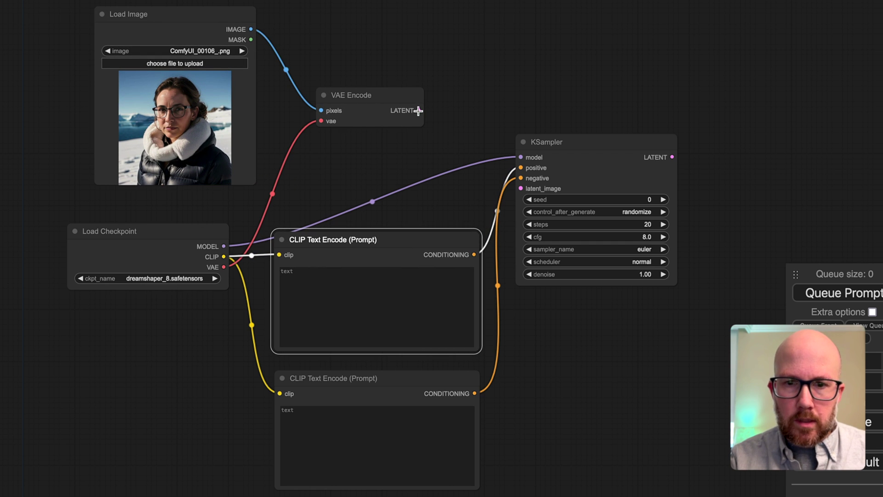
drag(418, 111, 451, 128)
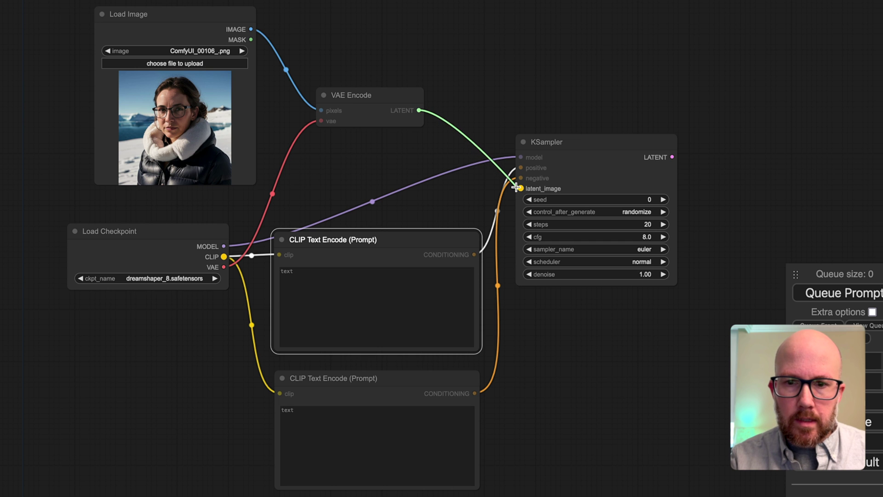
drag(491, 174, 519, 188)
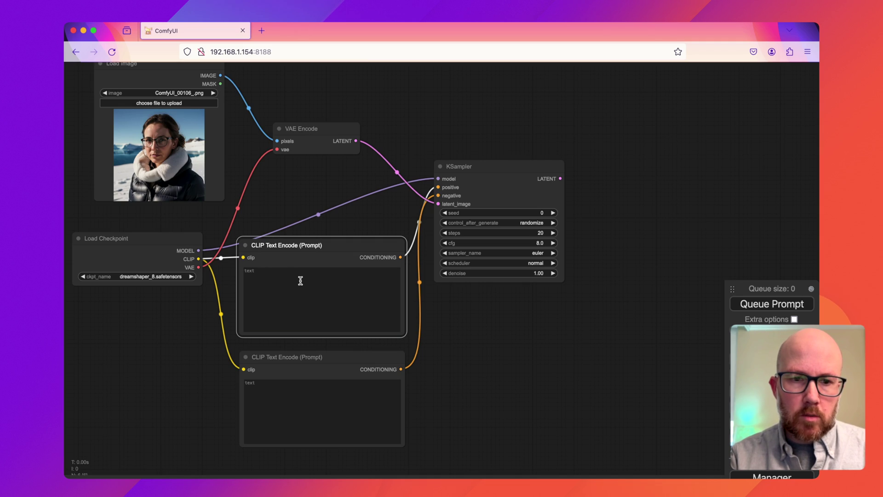
Step: Paste the positive and negative prompts, changing the woman's age from 45 to 85
click(300, 280)
text(portrait photo of a woman standing in Antarctica, natural lighting, portrait, 45 years old, glasses)
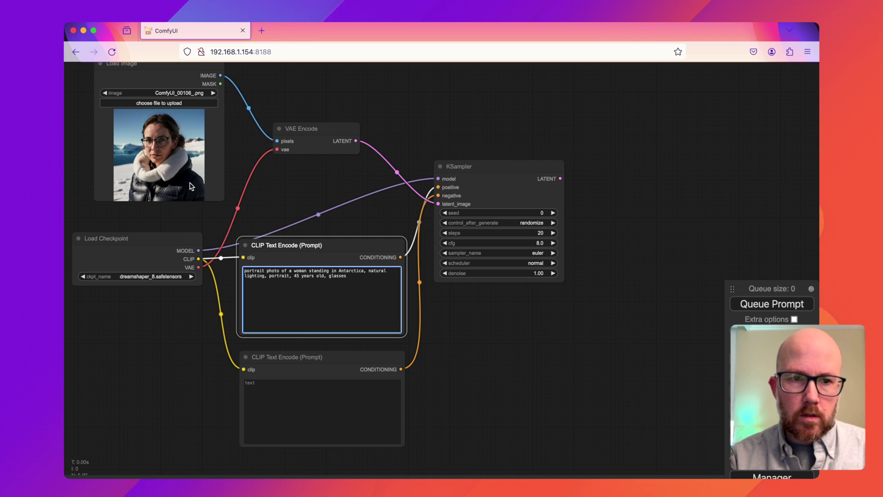
triple_click(270, 113)
key(ctrl+c)
click(303, 398)
key(ctrl+v)
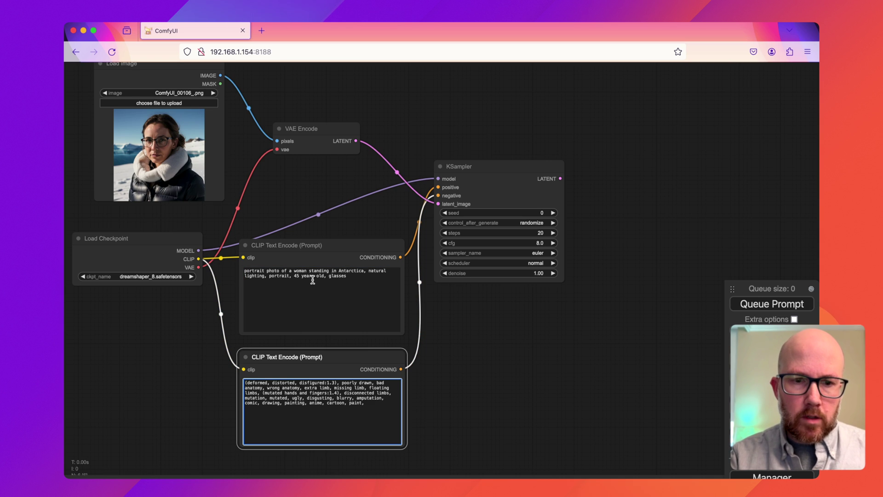
double_click(296, 275)
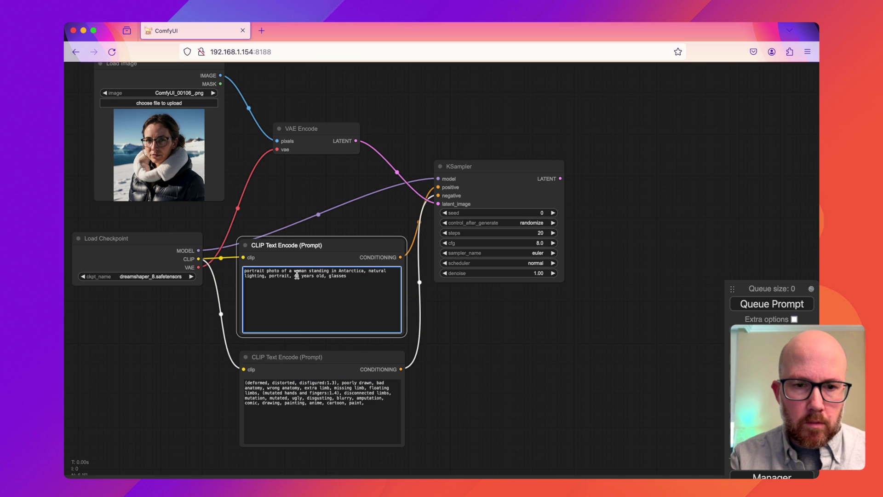
text(8)
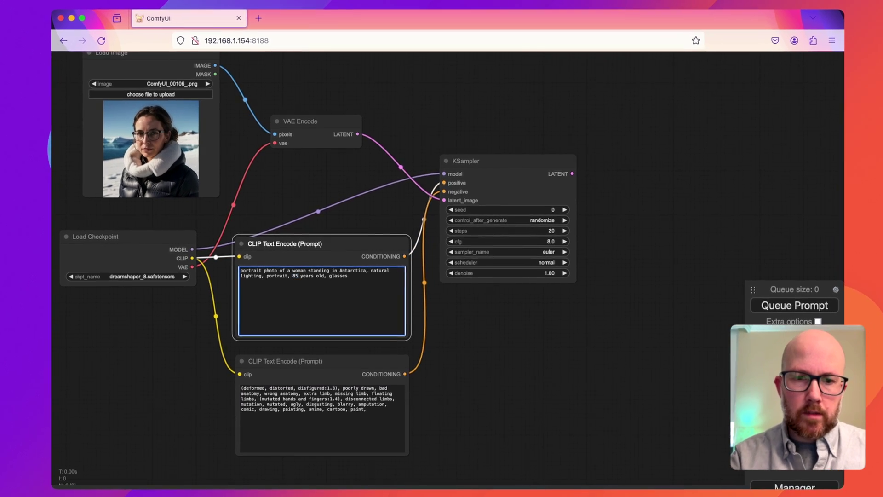
click(591, 336)
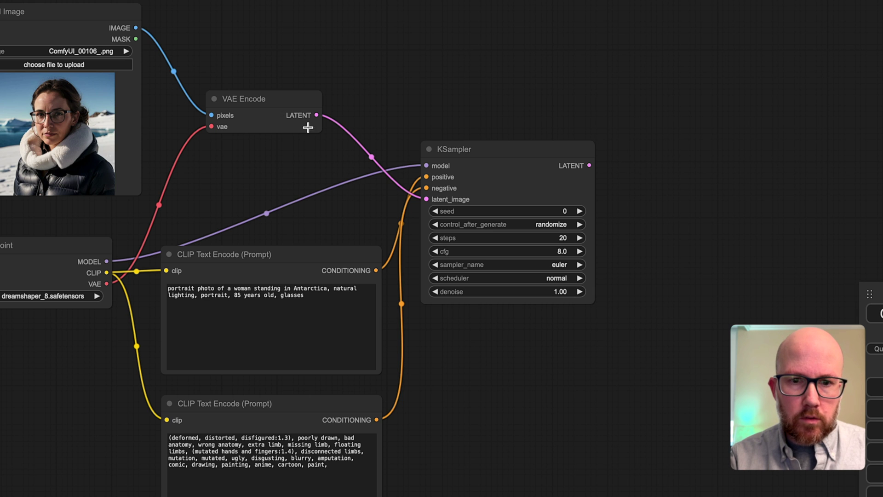
Step: Enter 0.6 as the exact KSampler denoise value
drag(635, 182, 593, 180)
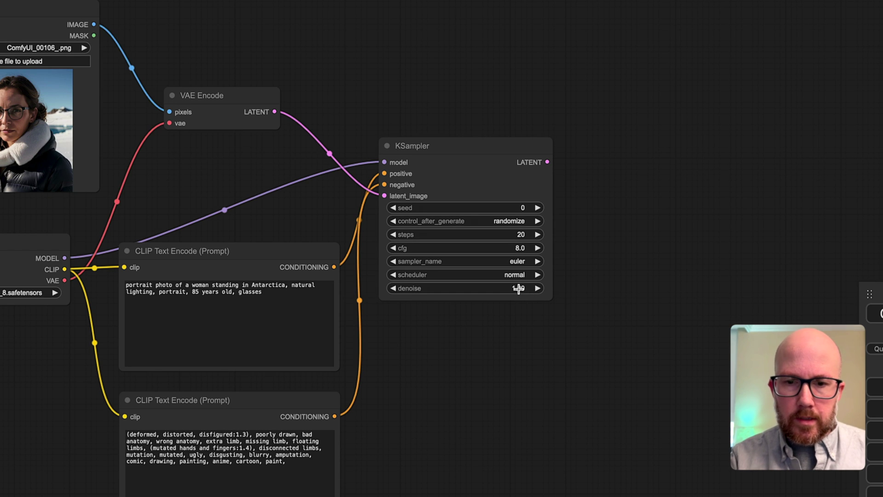
drag(519, 289, 515, 289)
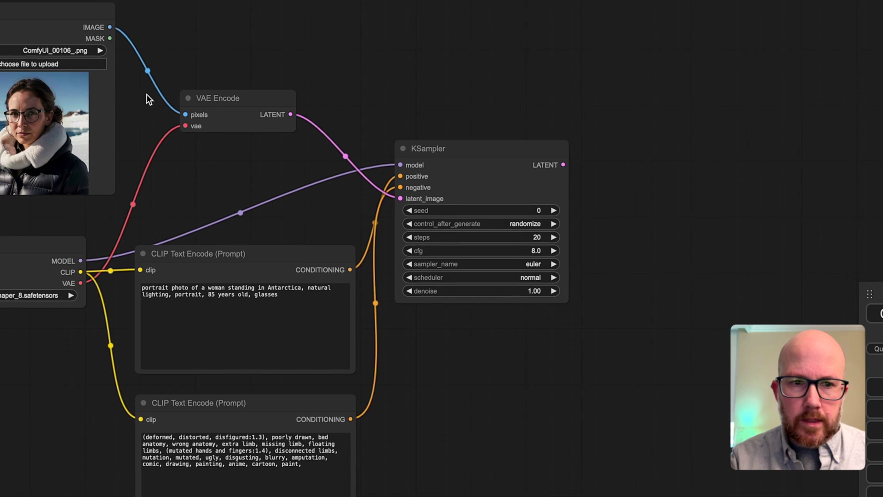
drag(118, 97, 158, 97)
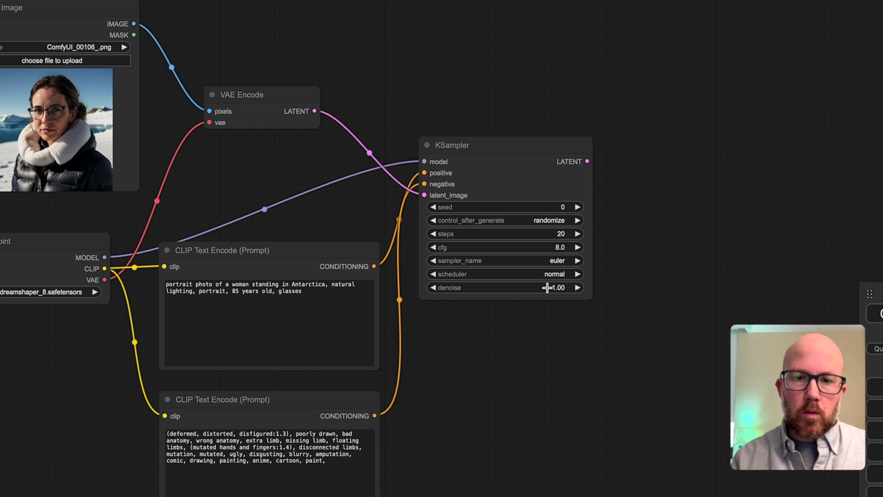
click(547, 287)
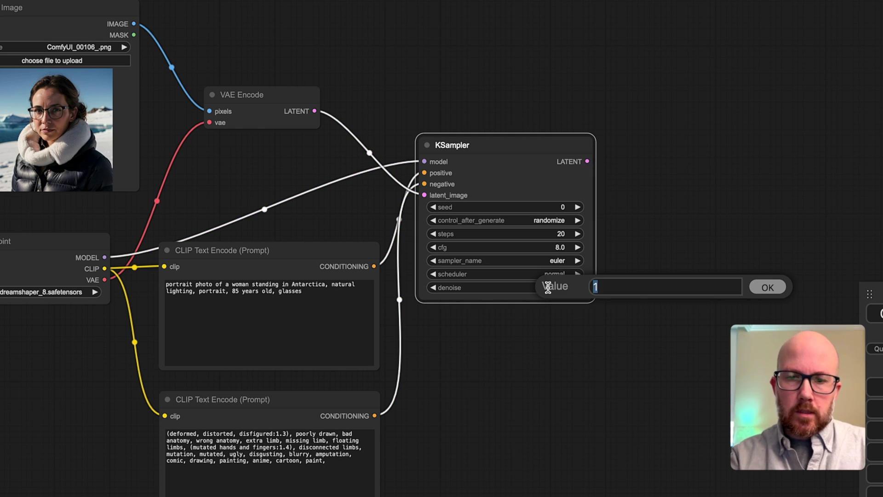
text(0.6)
key(Return)
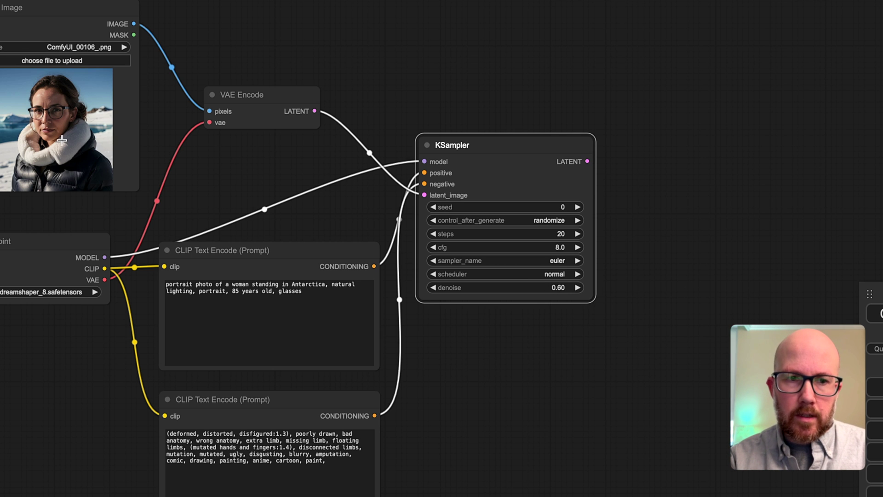
drag(668, 174, 617, 180)
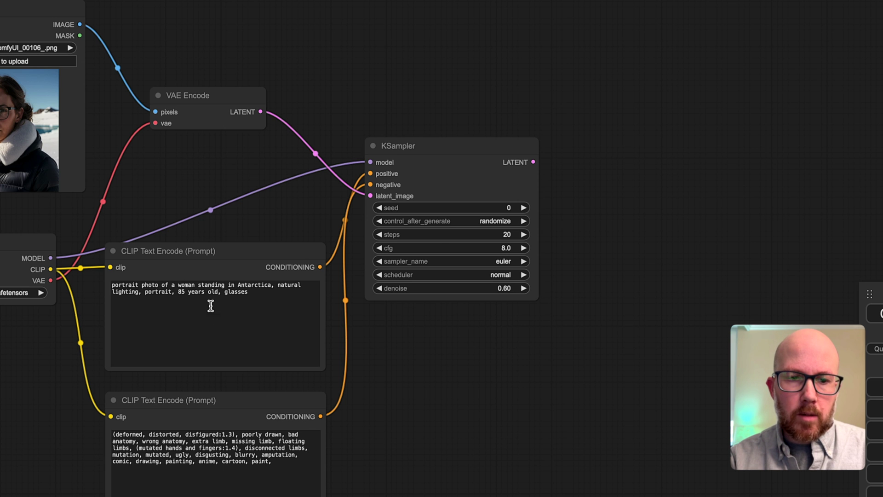
Step: Add a VAE Decode node taking KSampler's LATENT and Load Checkpoint's VAE
drag(635, 183, 589, 191)
double_click(577, 190)
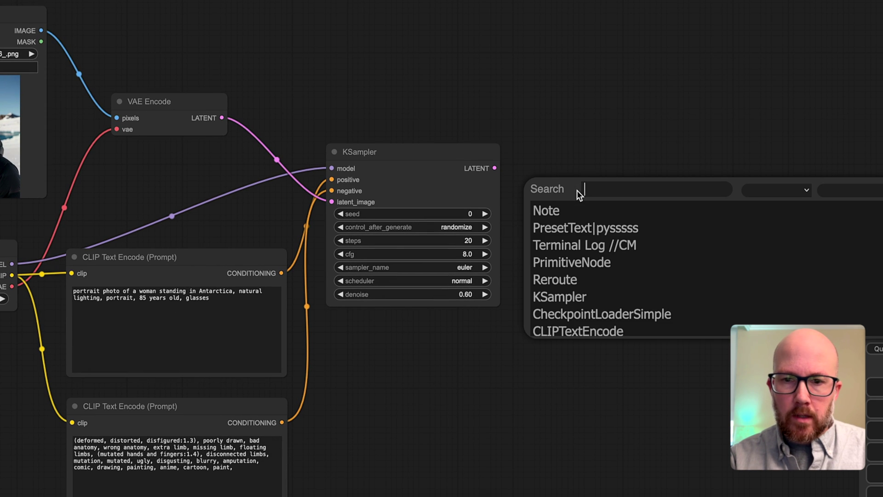
text(vae)
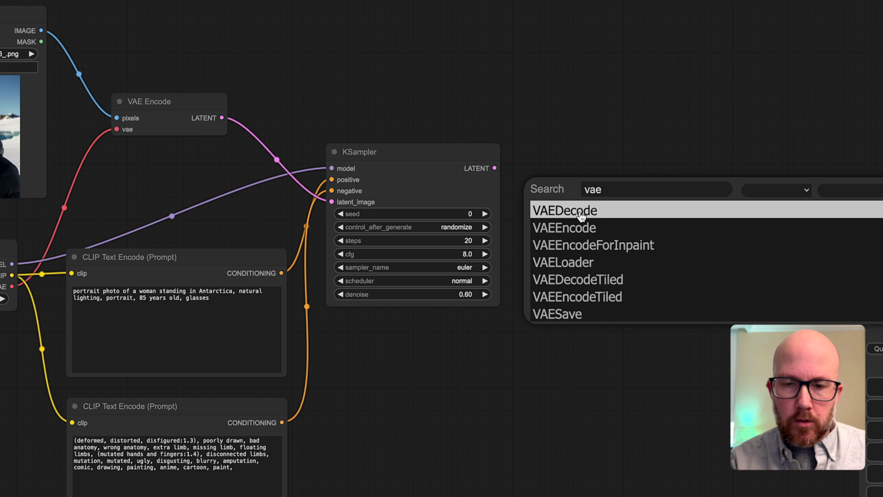
click(580, 217)
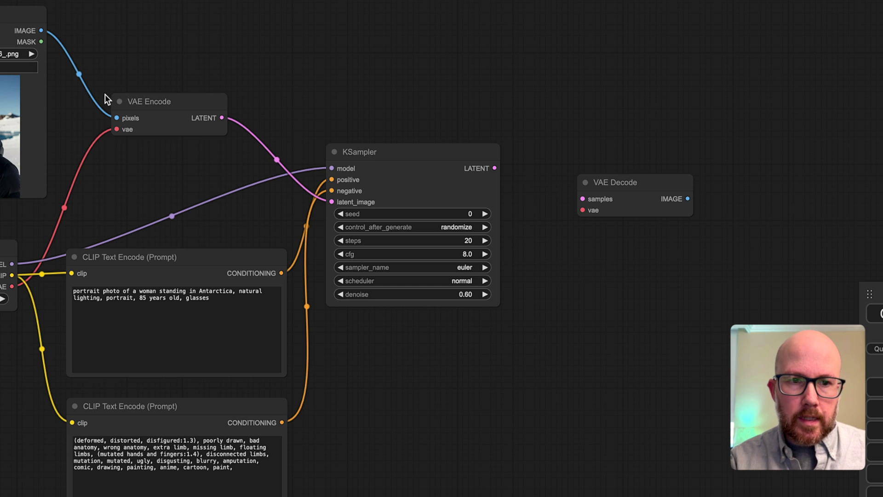
click(598, 190)
drag(496, 168, 566, 203)
mouse_move(526, 233)
mouse_down()
mouse_move(669, 223)
mouse_move(149, 272)
mouse_up()
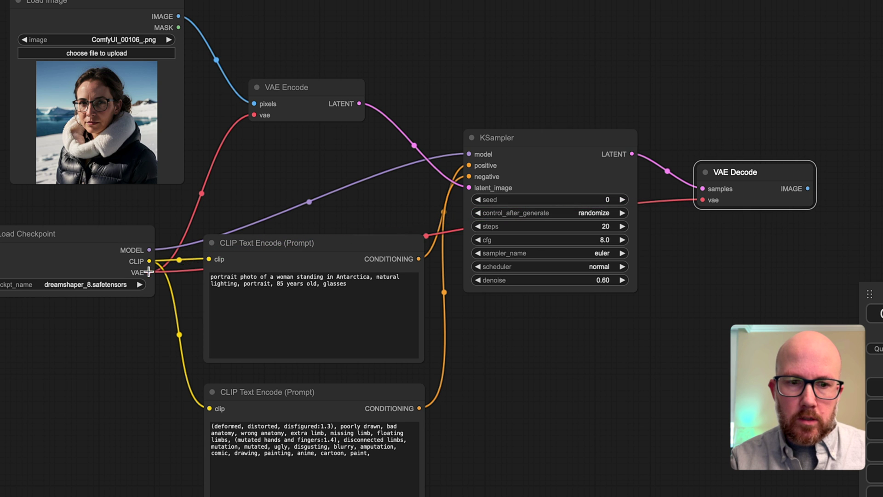
scroll(673, 223, right, 5)
scroll(624, 265, right, 3)
Step: Add a Preview Image node and feed it VAE Decode's IMAGE output
double_click(636, 203)
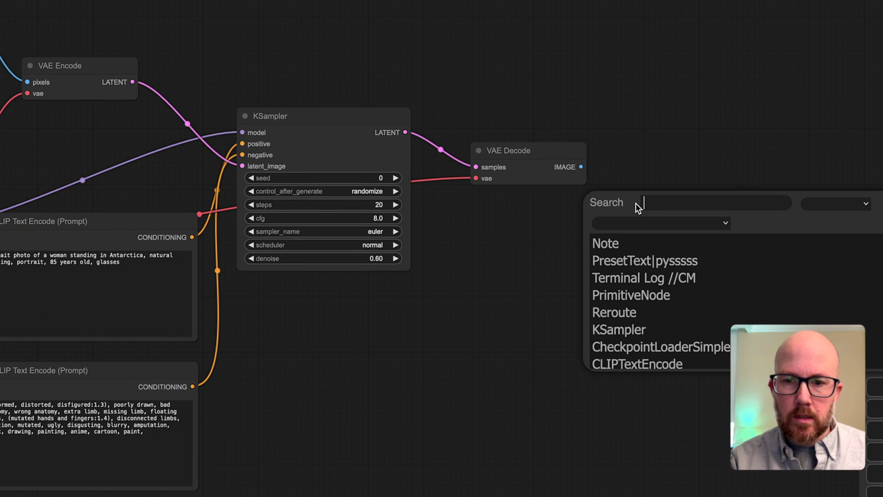
text(prev)
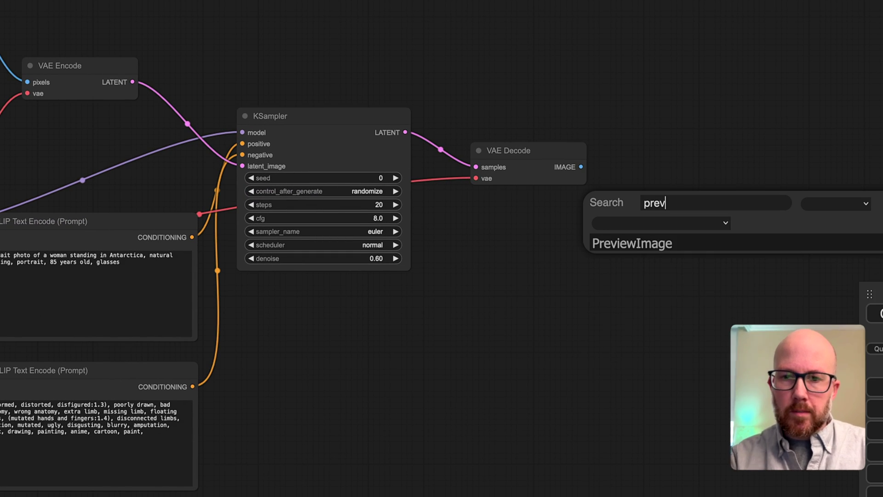
click(649, 245)
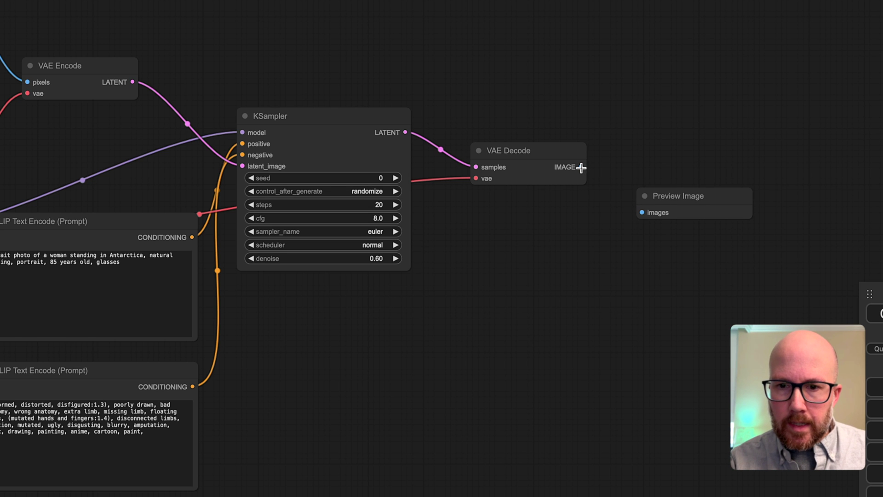
drag(581, 166, 642, 212)
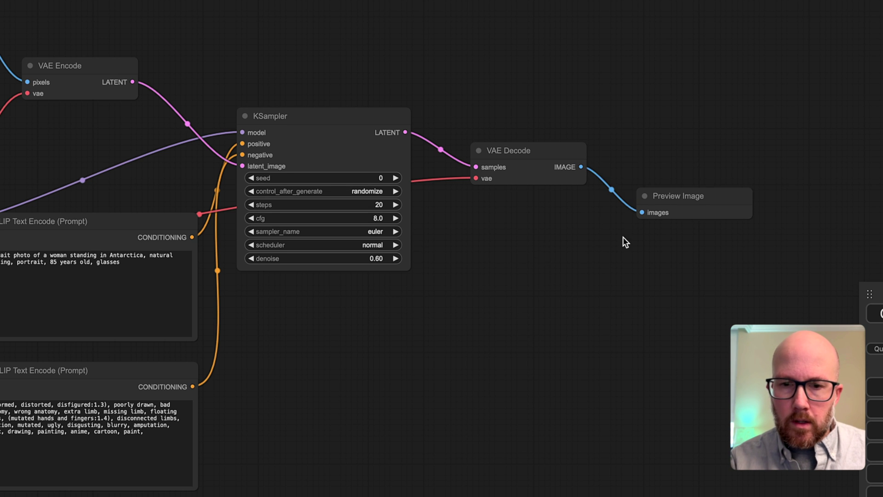
mouse_move(446, 292)
mouse_down()
mouse_move(658, 300)
mouse_move(656, 308)
mouse_up()
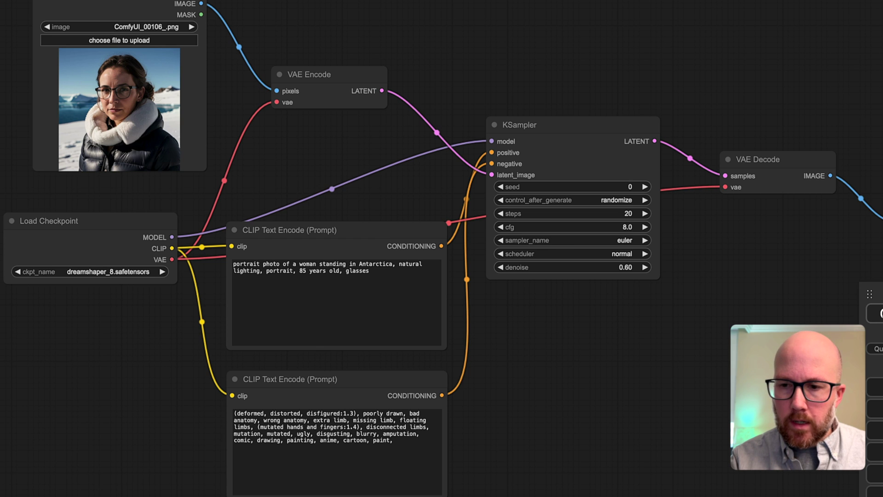
Step: Queue the workflow with Ctrl+Enter and enlarge the Preview Image of the elderly woman
key(ctrl+Return)
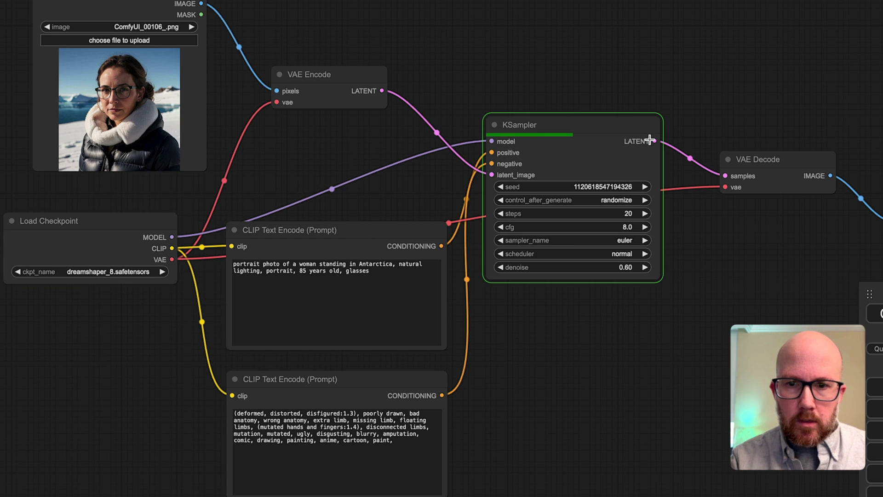
drag(701, 250, 338, 222)
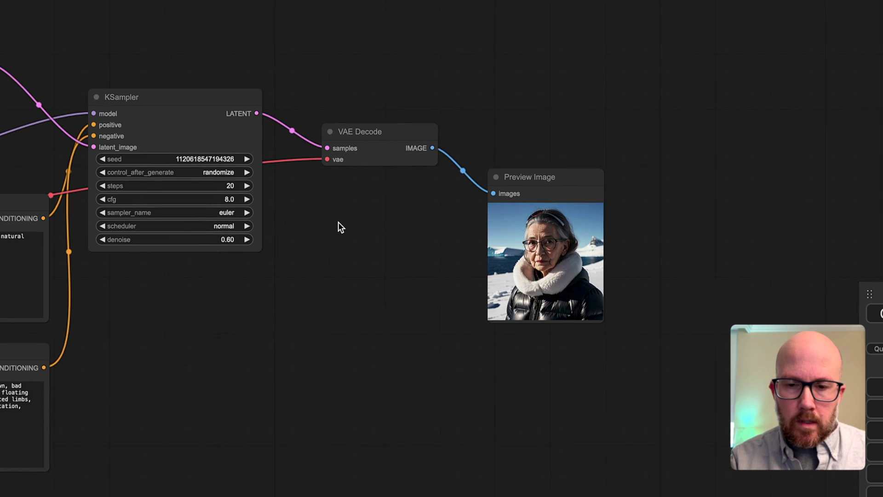
drag(601, 318, 736, 451)
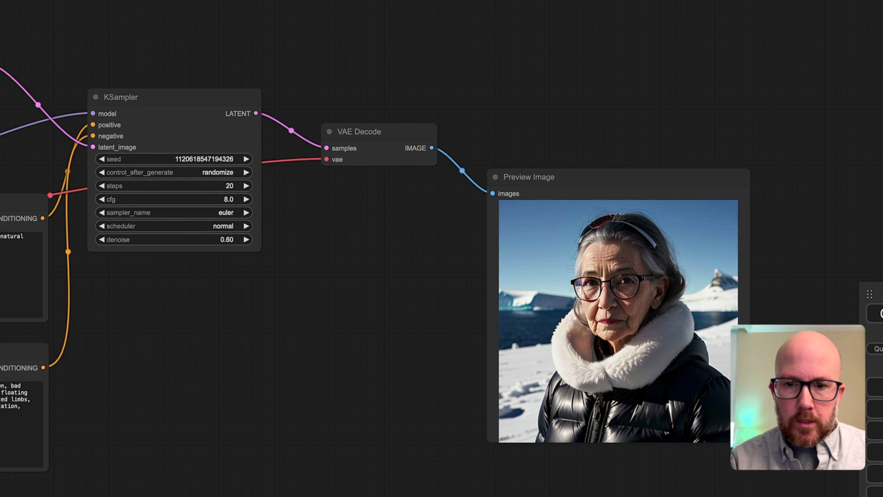
Step: Enlarge the original portrait in Load Image, then return to the generated preview
drag(361, 314, 568, 310)
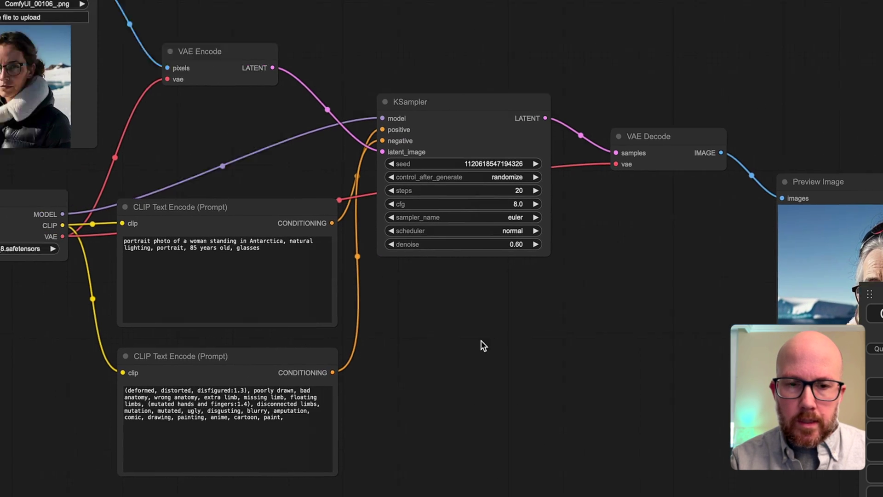
drag(503, 350, 523, 358)
drag(163, 168, 174, 218)
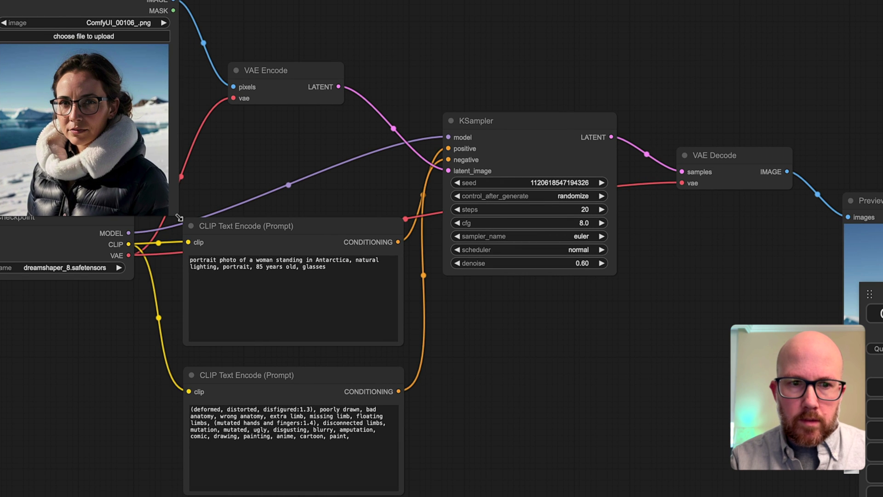
mouse_move(545, 366)
mouse_down()
mouse_move(165, 244)
mouse_move(547, 325)
mouse_move(553, 334)
mouse_up()
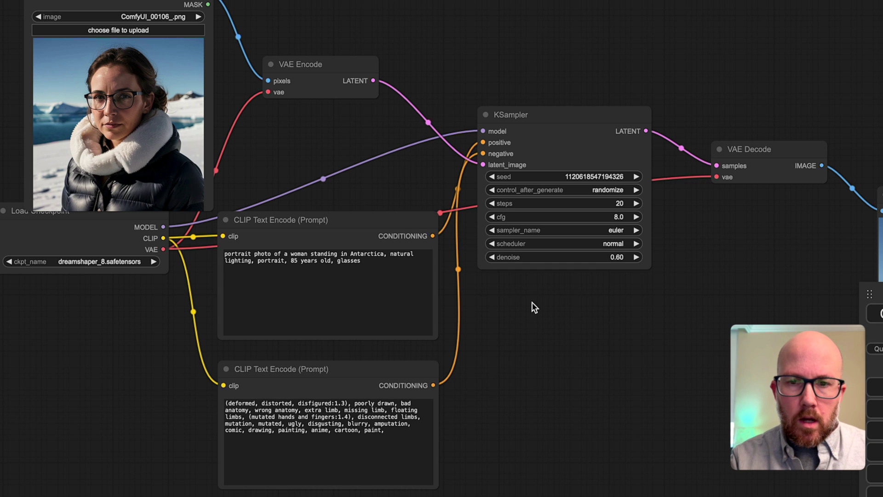
drag(580, 320, 585, 331)
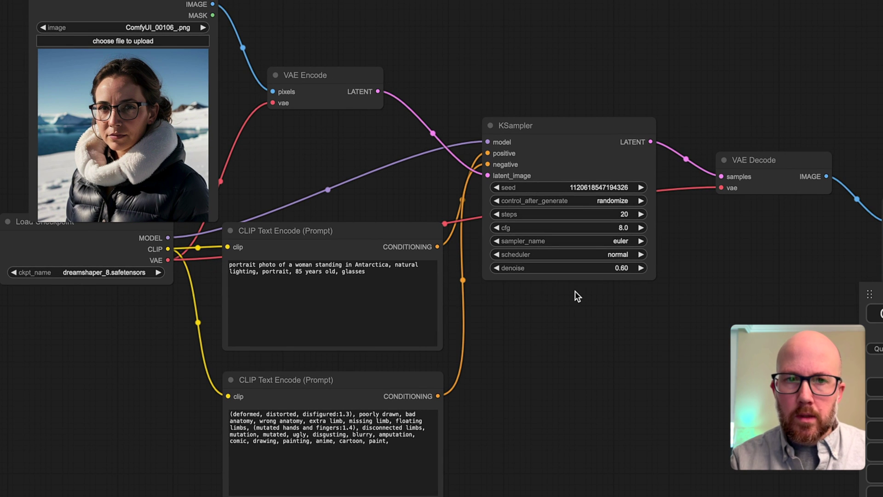